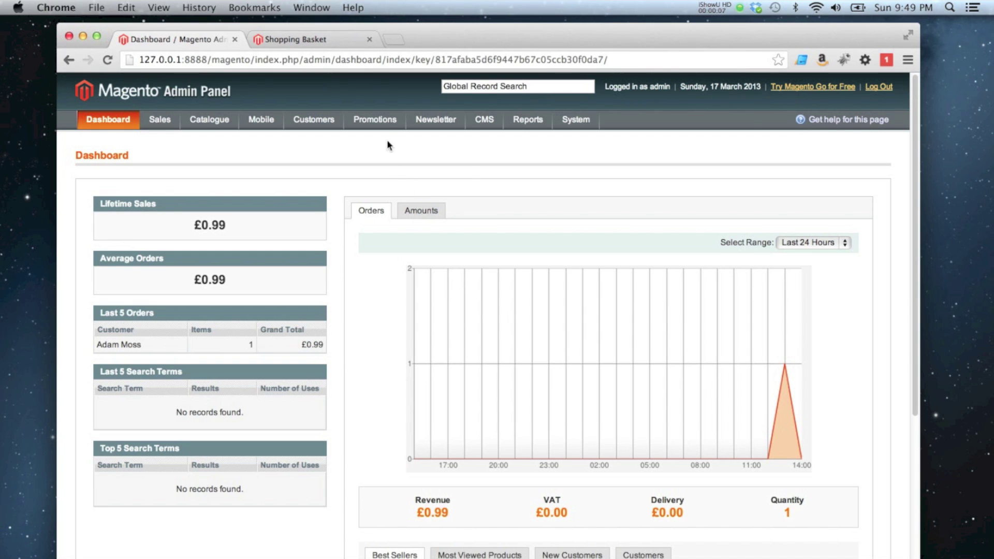
- Open the Catalogue Price Rules list from the Promotions menu
{"action": "mouse_move", "coordinate": [375, 120]}
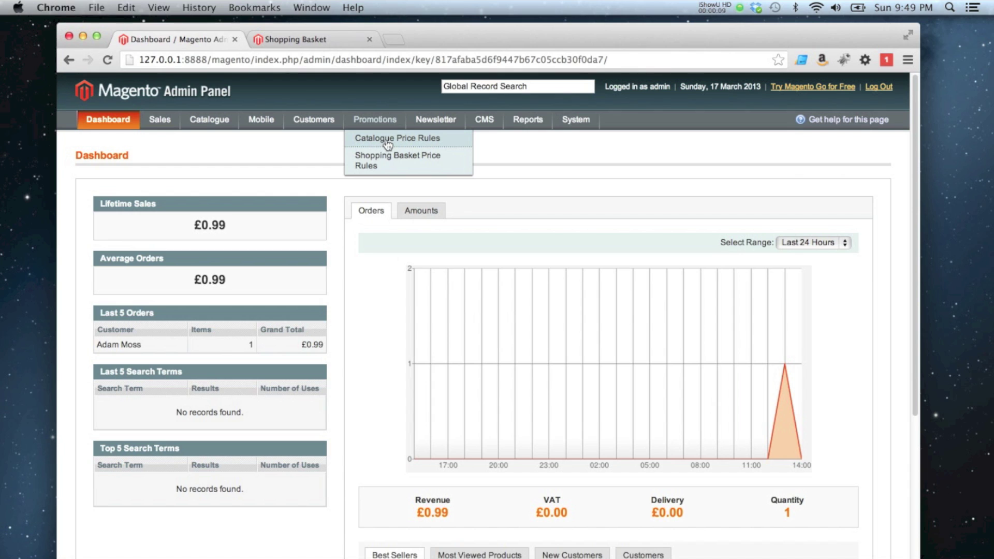
{"action": "left_click", "coordinate": [389, 144]}
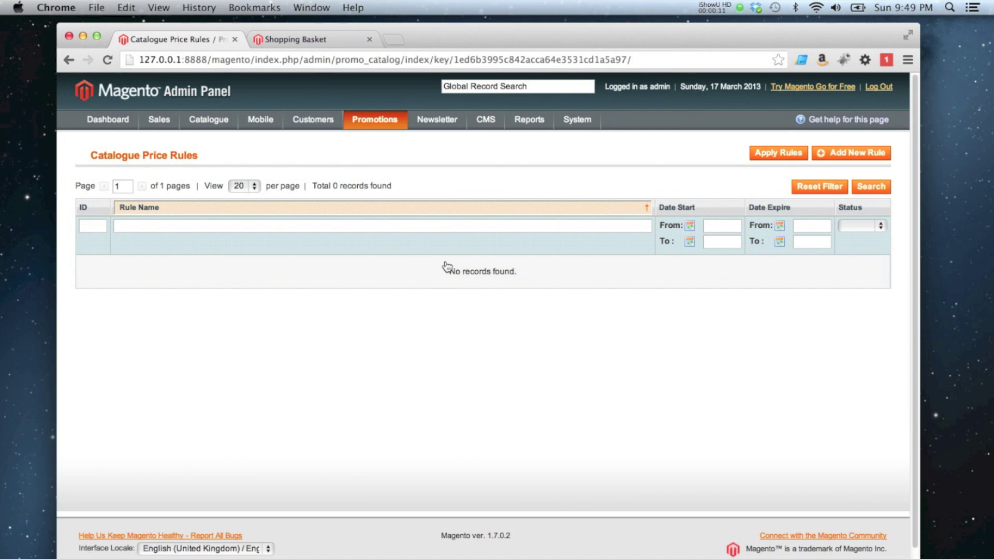
- Start a new rule named '10% Off' with '10% Off' as its description
{"action": "left_click", "coordinate": [835, 155]}
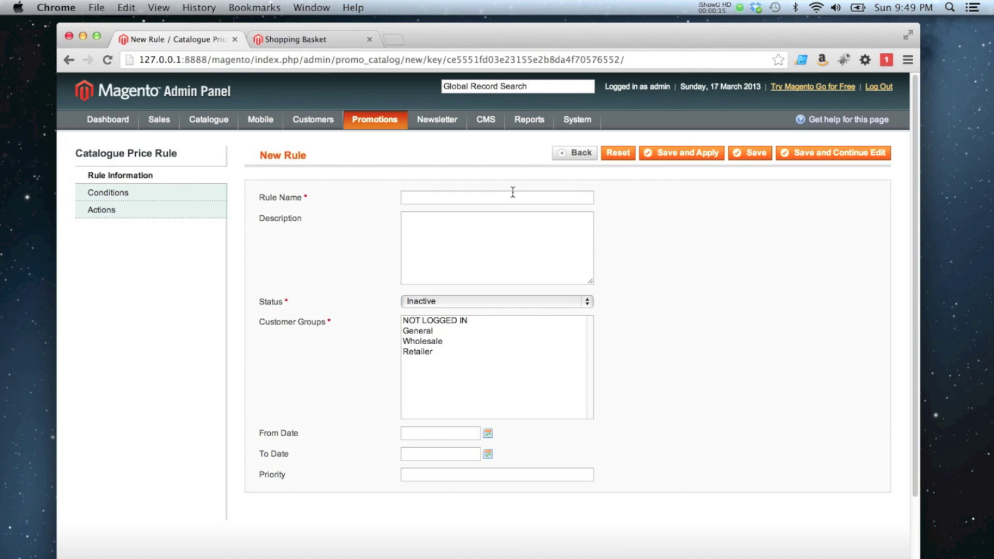
{"action": "left_click", "coordinate": [450, 200]}
{"action": "type", "text": "1"}
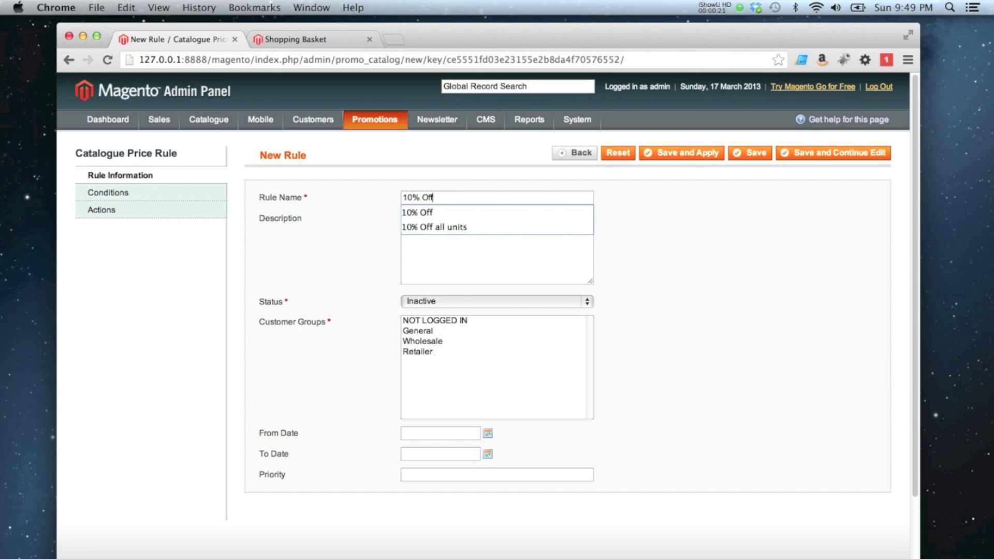
{"action": "type", "text": "0% Off"}
{"action": "key", "text": "Down"}
{"action": "key", "text": "Return"}
{"action": "left_click_drag", "start_coordinate": [434, 198], "coordinate": [384, 198]}
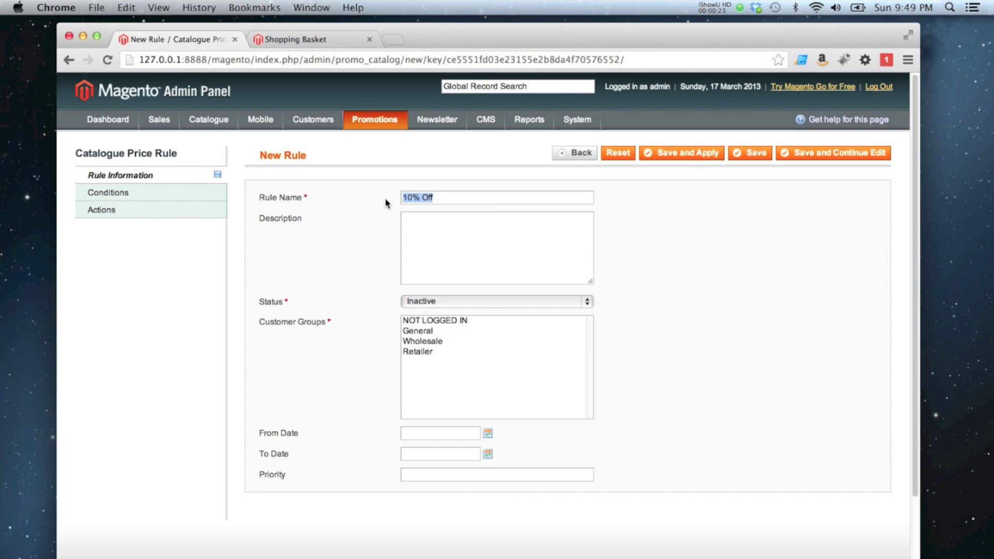
{"action": "key", "text": "super+c"}
{"action": "left_click", "coordinate": [454, 227]}
{"action": "key", "text": "super+v"}
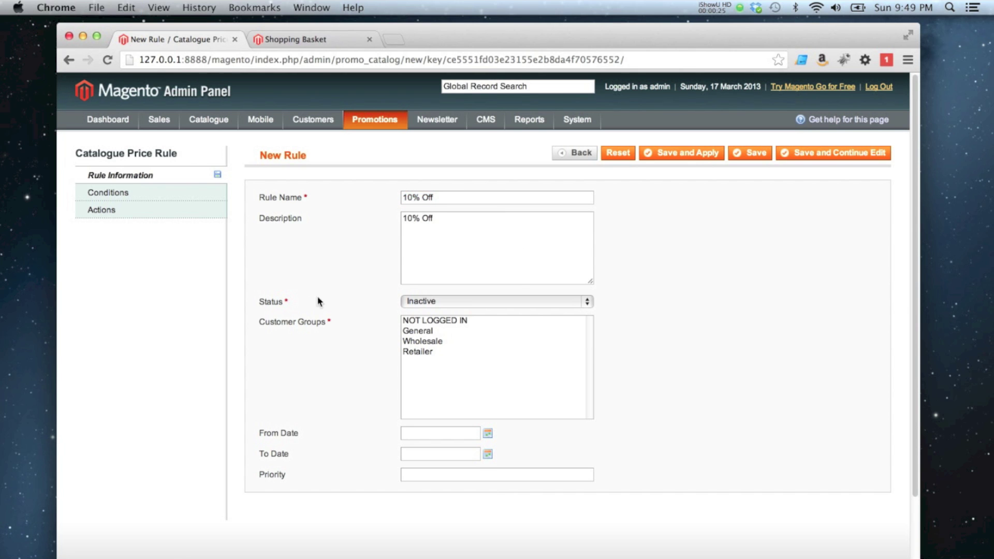
- Make the rule Active for all customer groups
{"action": "left_click", "coordinate": [423, 301]}
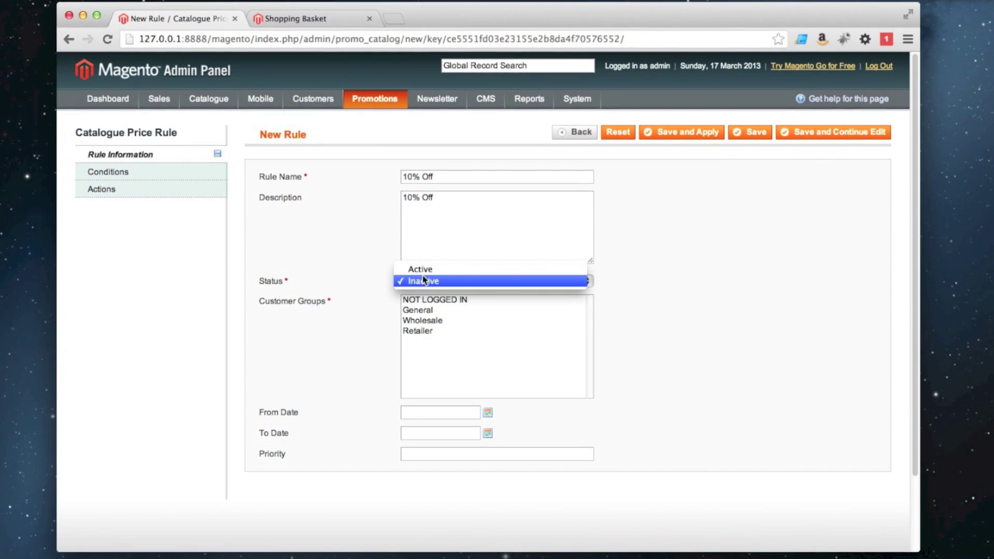
{"action": "left_click", "coordinate": [421, 269]}
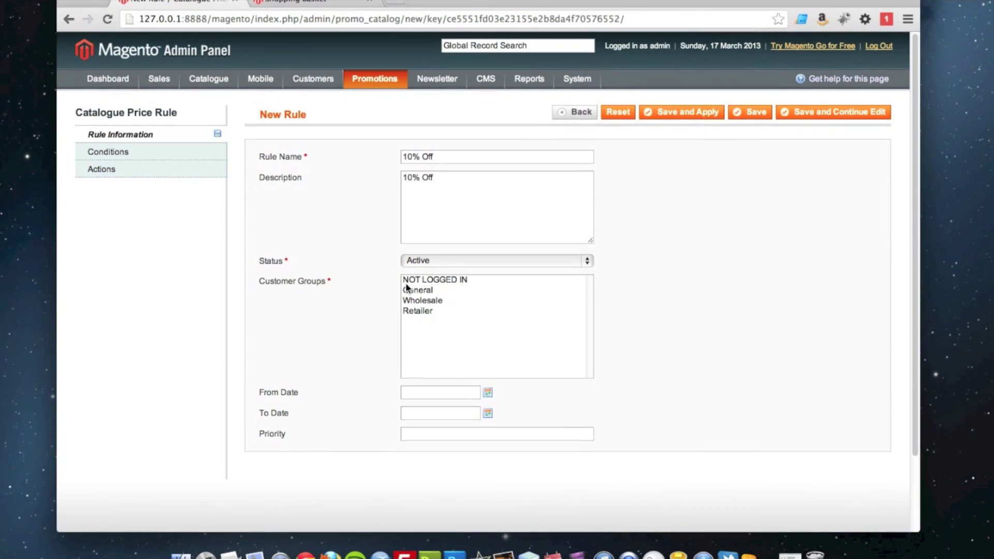
{"action": "left_click", "coordinate": [409, 280]}
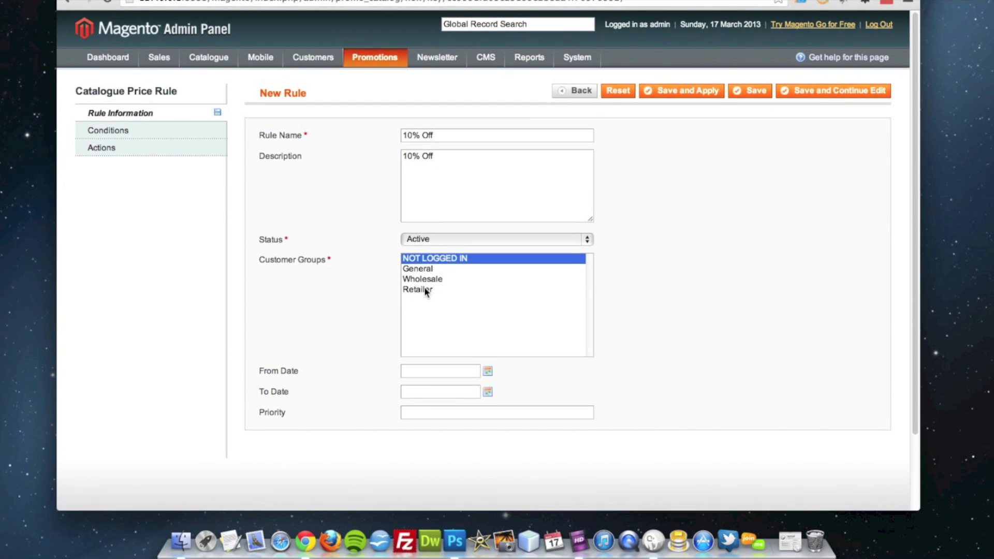
{"action": "left_click", "coordinate": [424, 290], "text": "shift"}
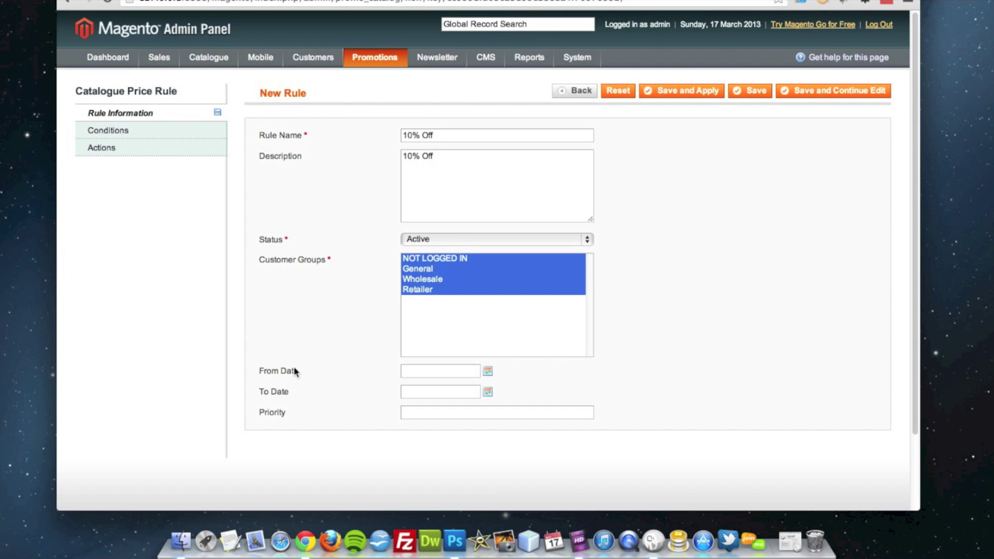
- Set the rule to run from 17/03/2013 to 24/03/2013 with priority 1
{"action": "left_click", "coordinate": [487, 371]}
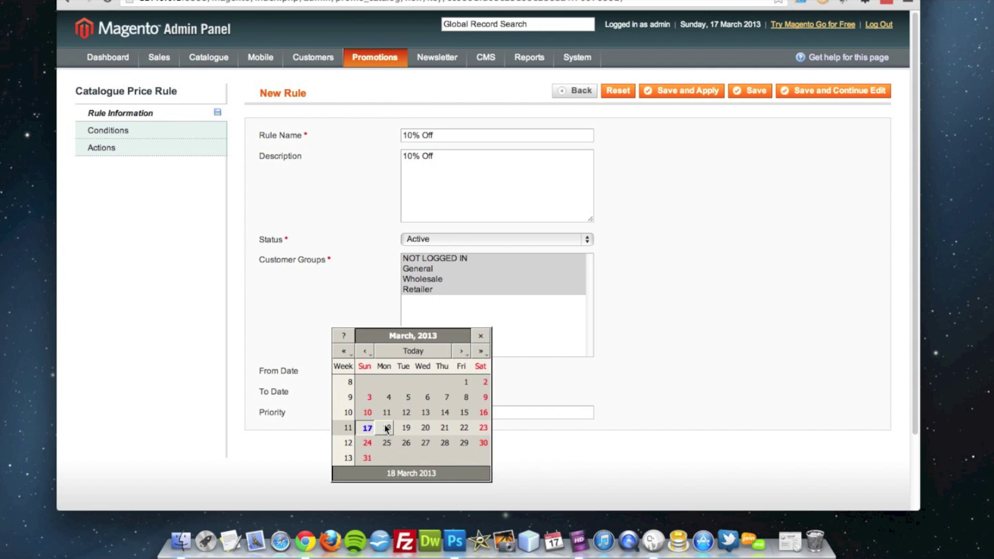
{"action": "left_click", "coordinate": [367, 429]}
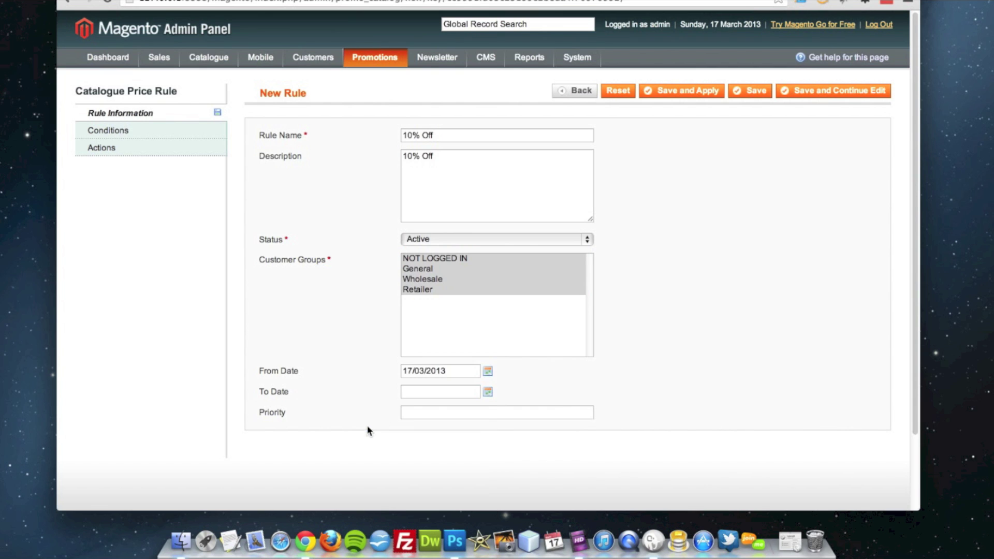
{"action": "left_click", "coordinate": [487, 393]}
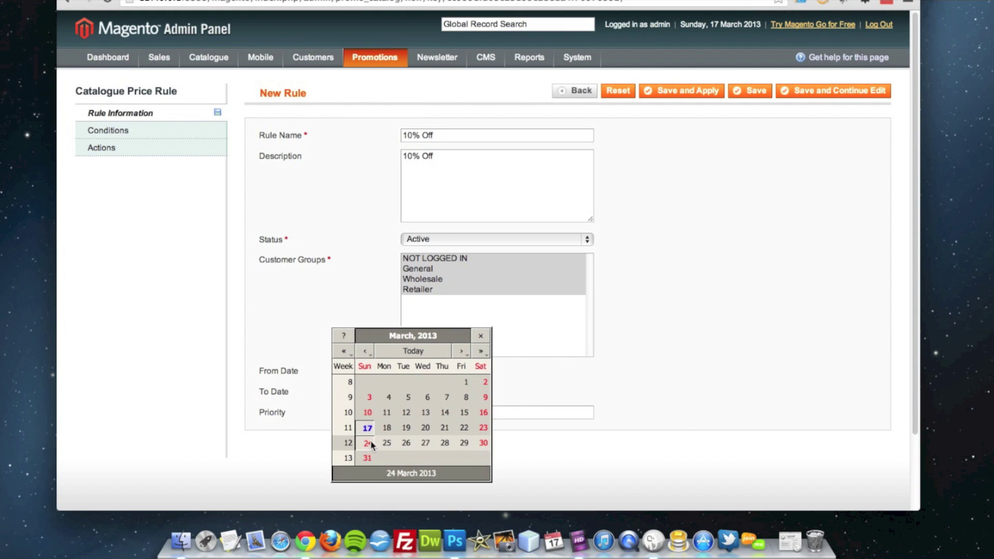
{"action": "left_click", "coordinate": [370, 440]}
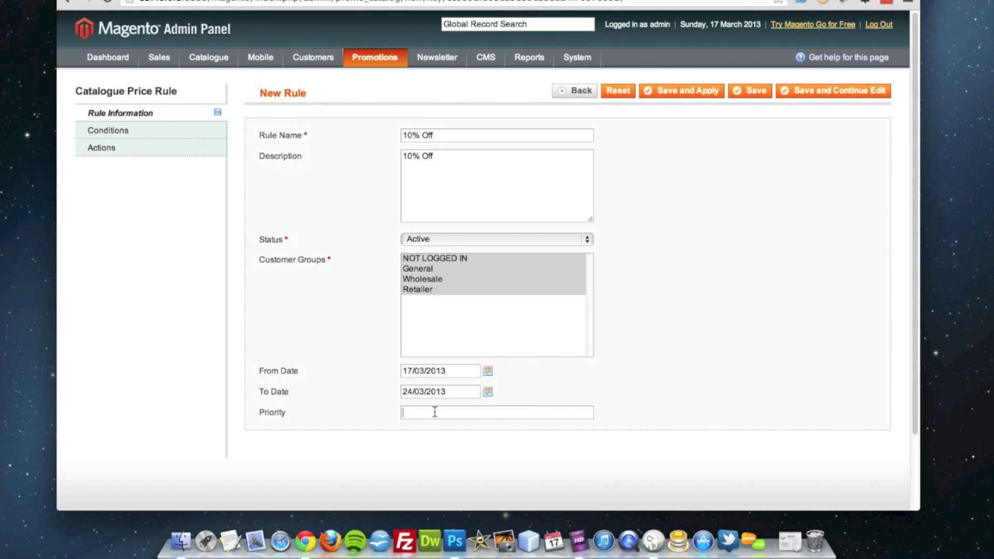
{"action": "type", "text": "1"}
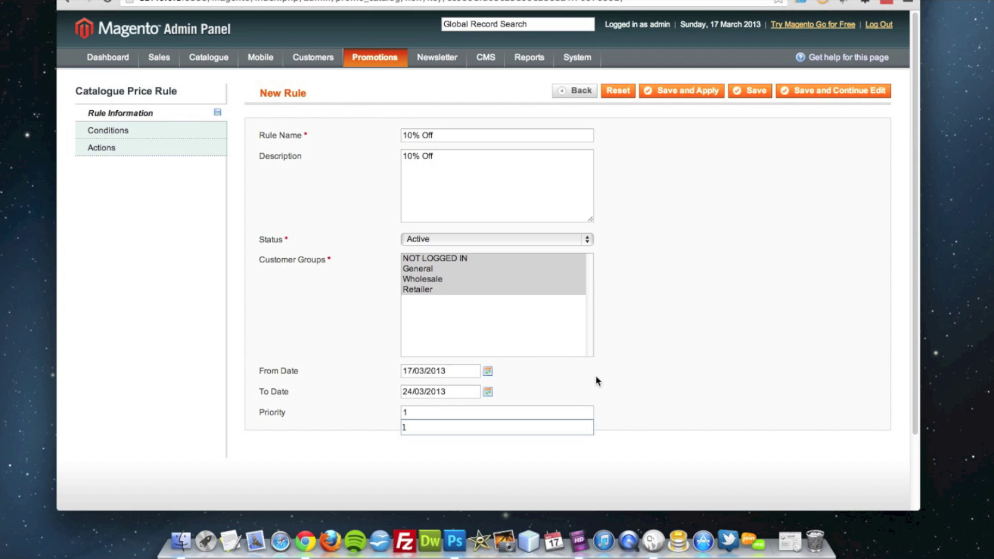
{"action": "left_click", "coordinate": [577, 407]}
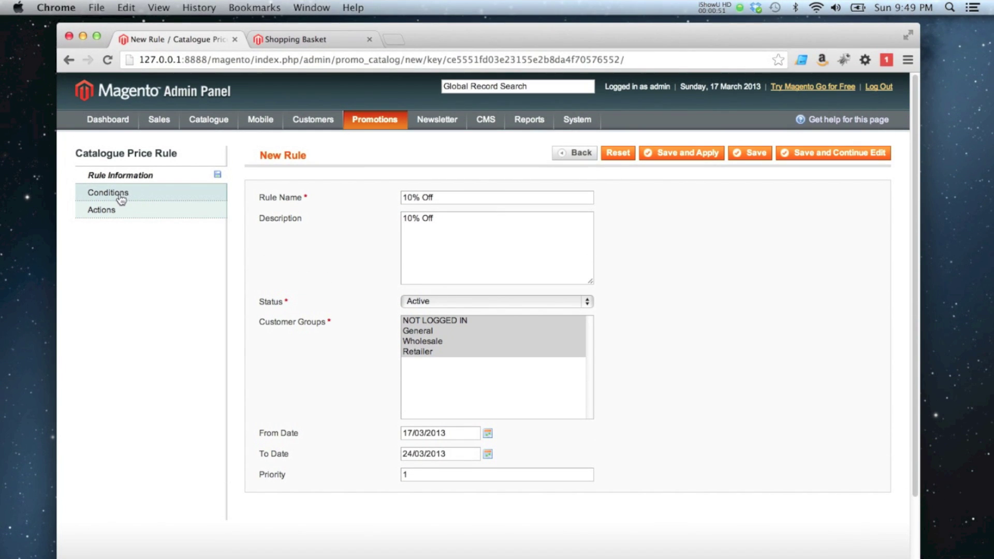
- Add a category condition limiting the rule to Games (category 24) under Video Games
{"action": "left_click", "coordinate": [149, 201]}
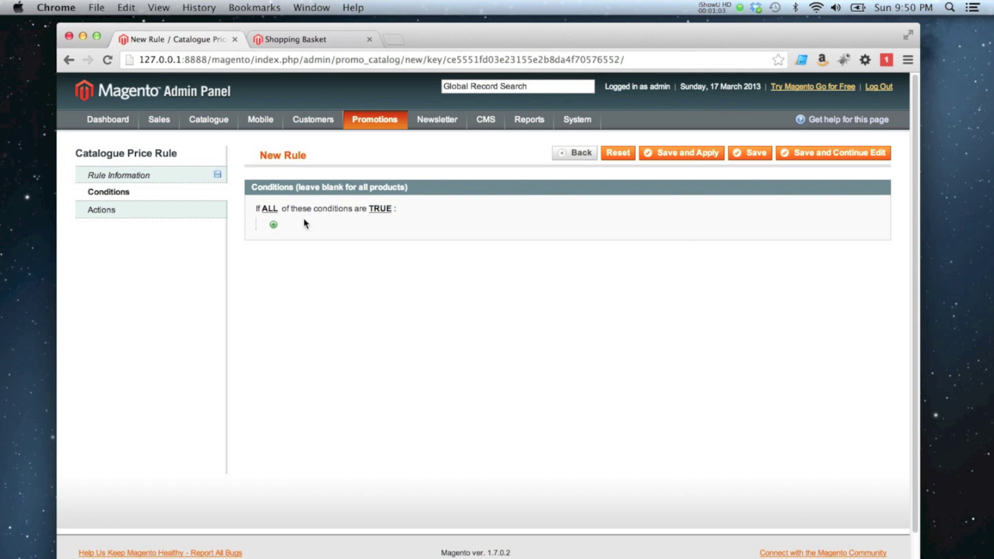
{"action": "left_click", "coordinate": [274, 226]}
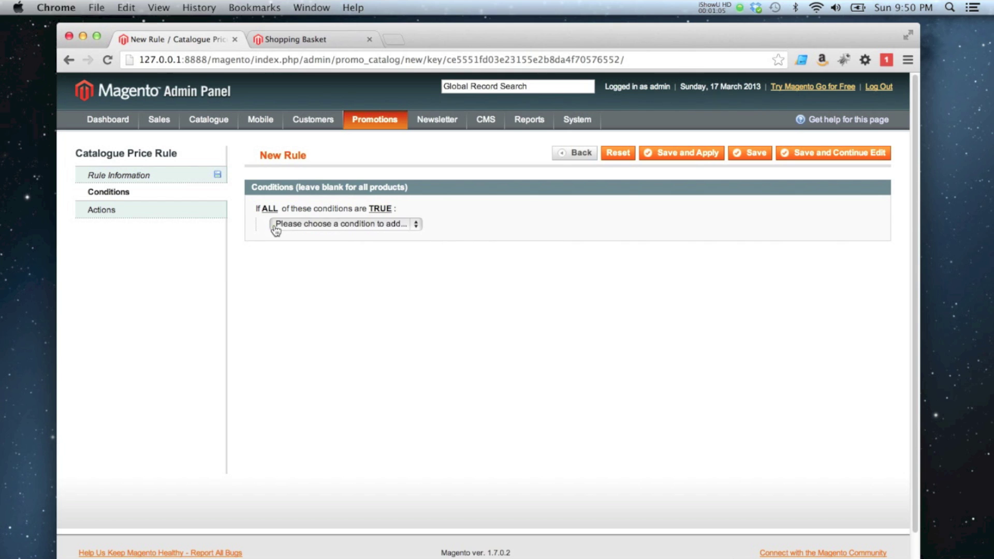
{"action": "left_click", "coordinate": [285, 225]}
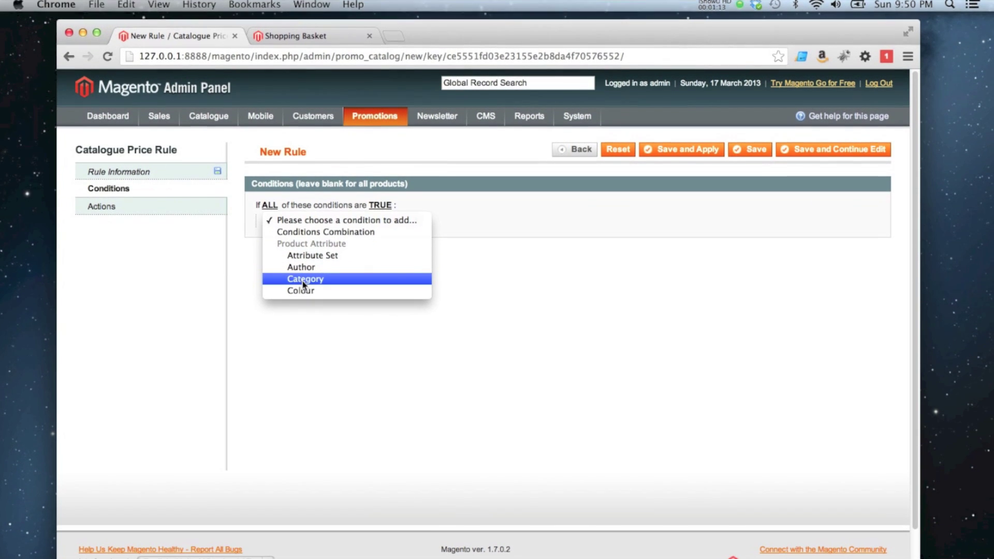
{"action": "left_click", "coordinate": [301, 282]}
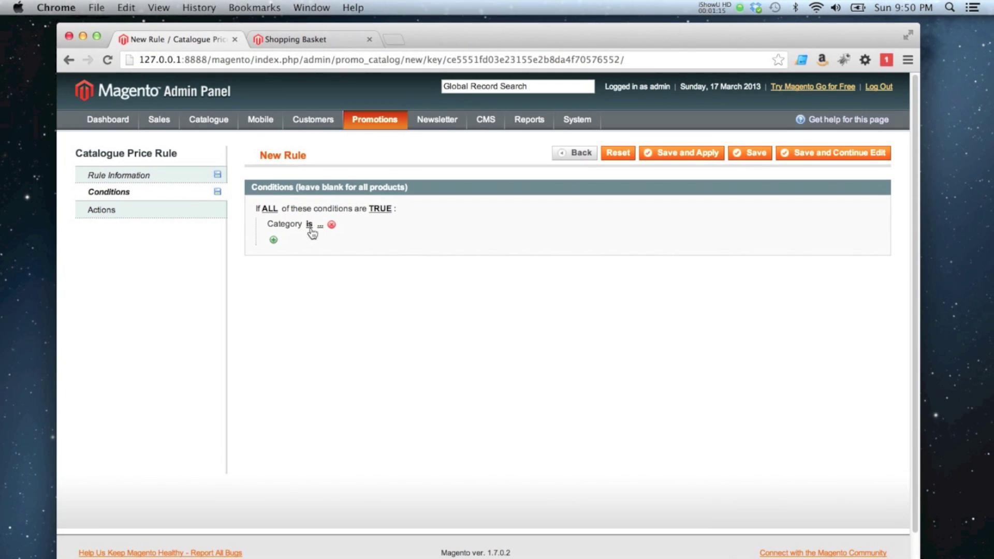
{"action": "left_click", "coordinate": [320, 228]}
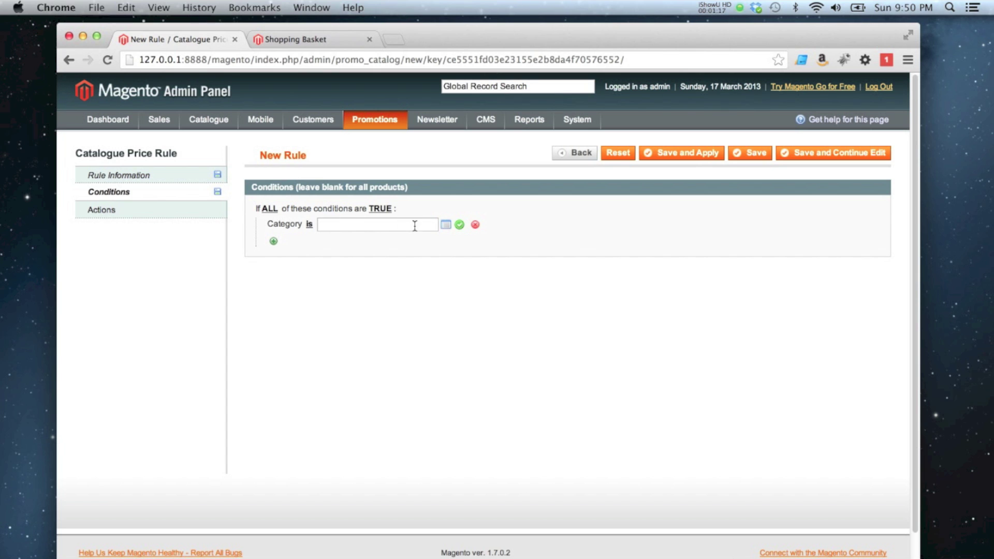
{"action": "left_click", "coordinate": [445, 227]}
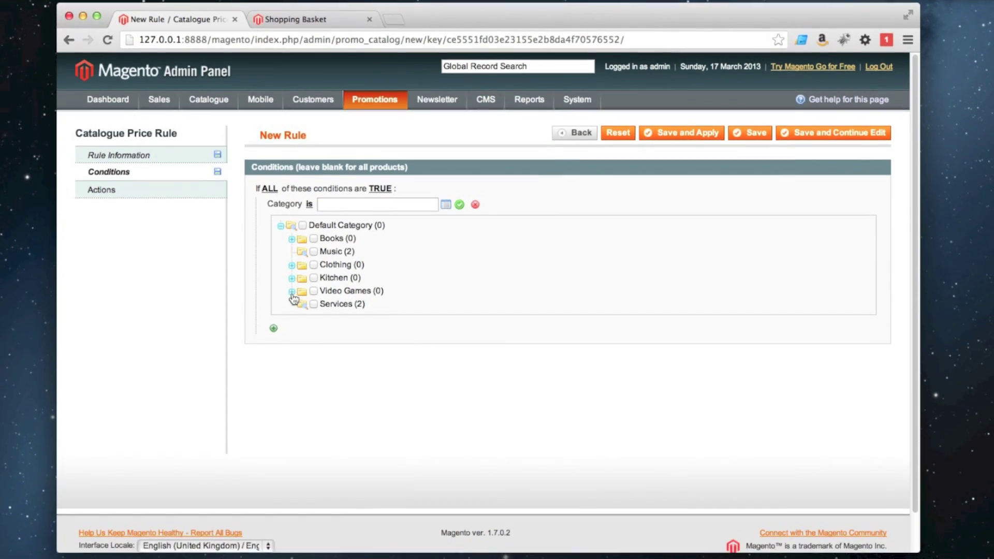
{"action": "left_click", "coordinate": [292, 311]}
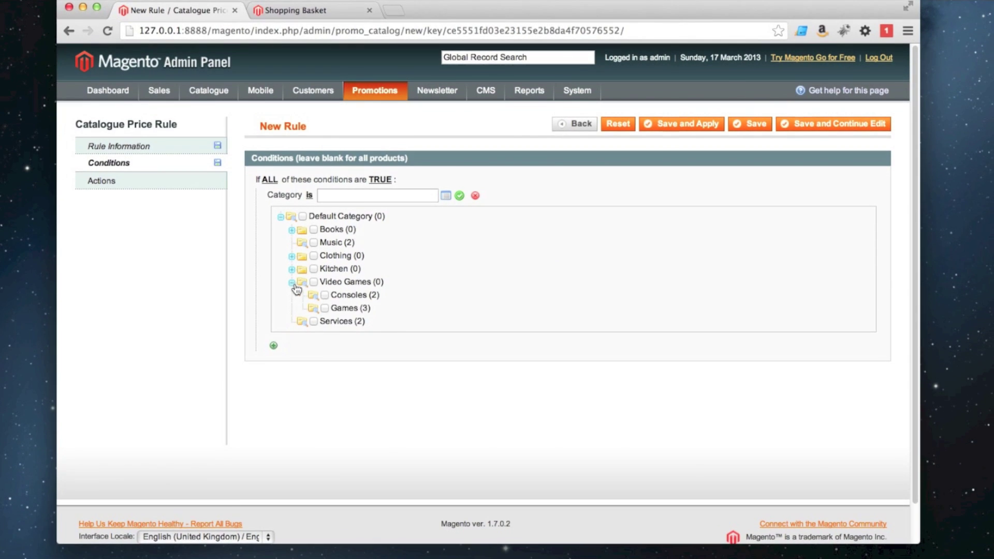
{"action": "left_click", "coordinate": [324, 308]}
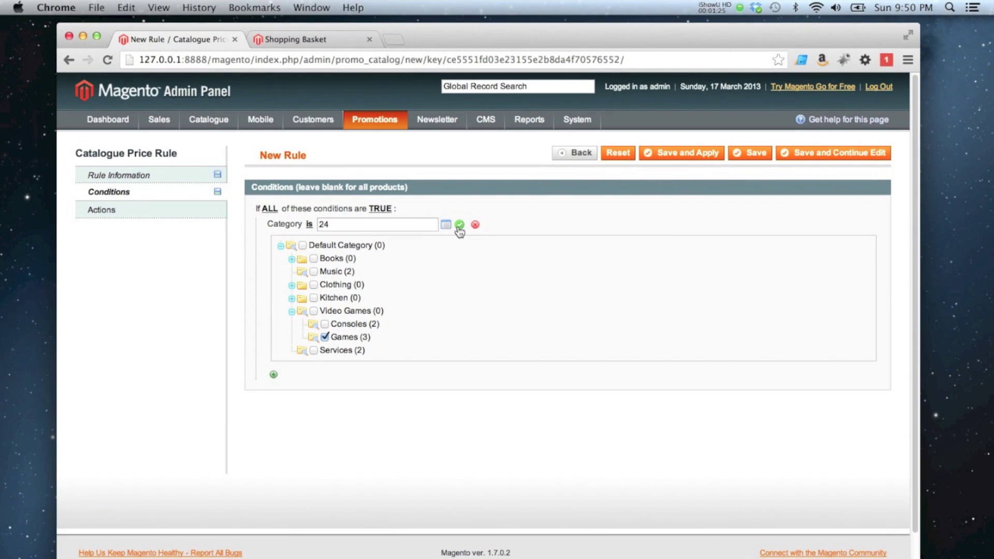
{"action": "left_click", "coordinate": [459, 225]}
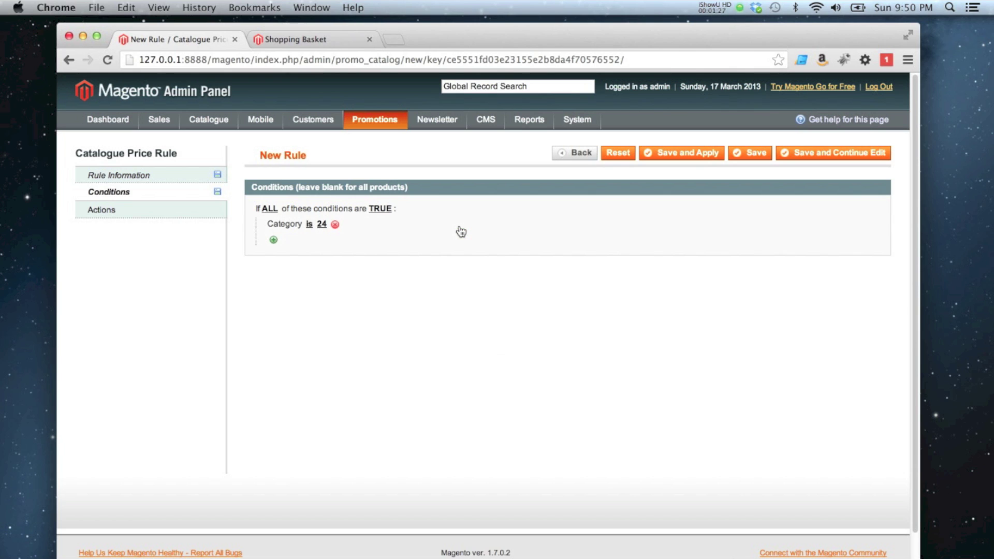
- Open a second add-condition list and dismiss it without adding anything
{"action": "left_click", "coordinate": [274, 239]}
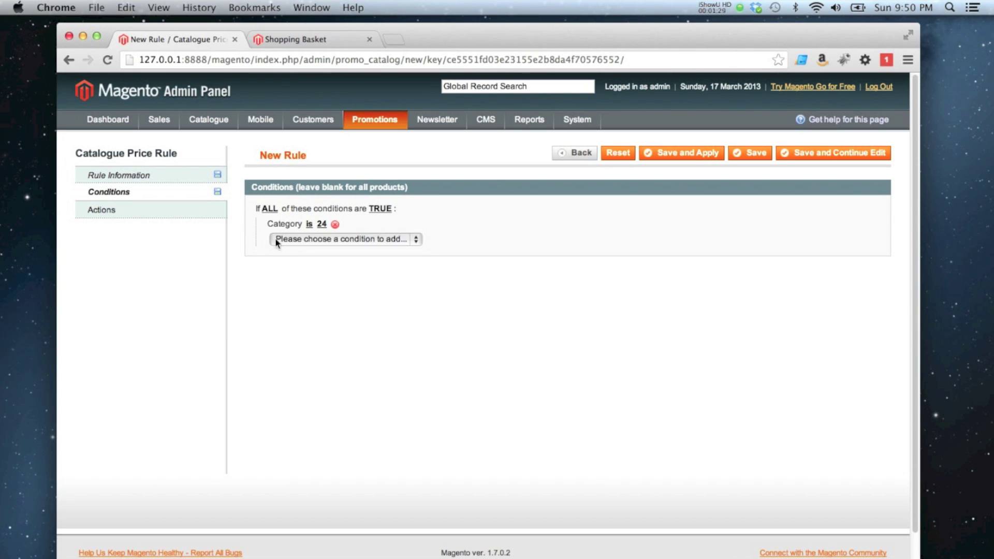
{"action": "left_click", "coordinate": [293, 239]}
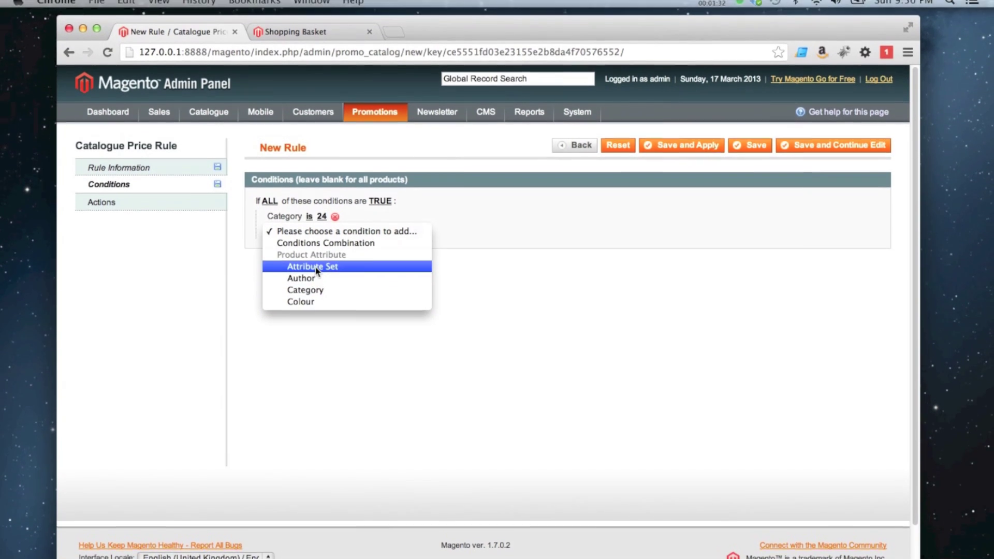
{"action": "left_click", "coordinate": [500, 267]}
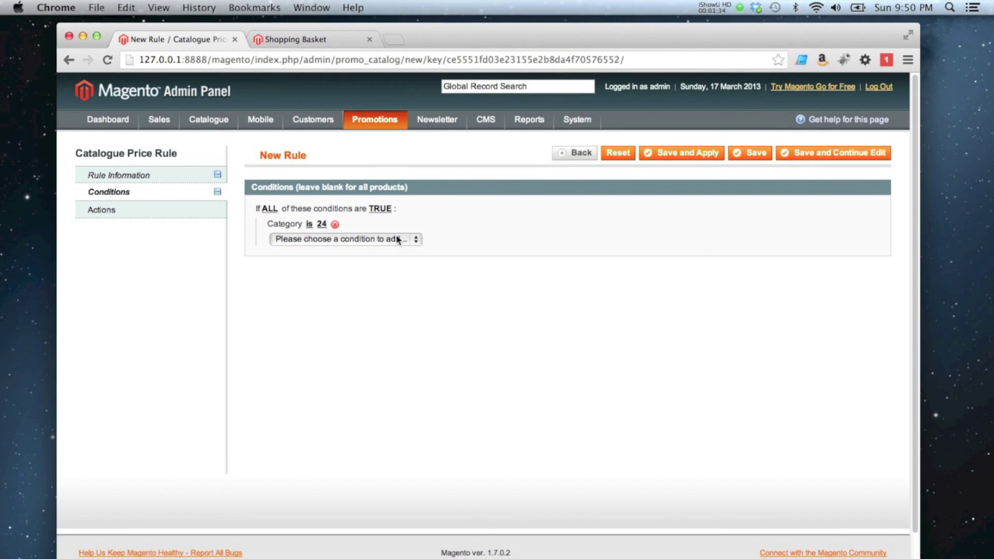
{"action": "left_click", "coordinate": [438, 233]}
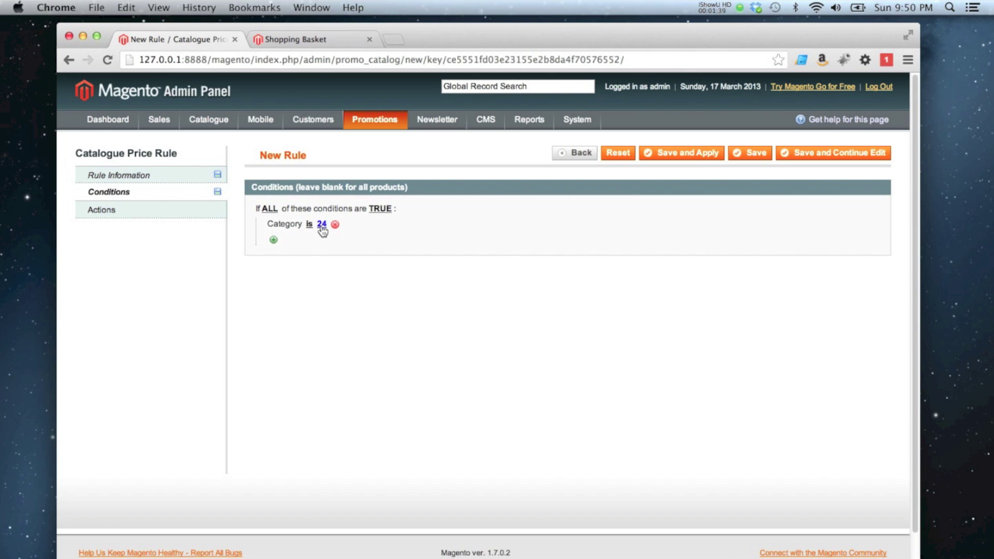
- Enter a discount amount of 10 percent in the rule's actions
{"action": "left_click", "coordinate": [104, 212]}
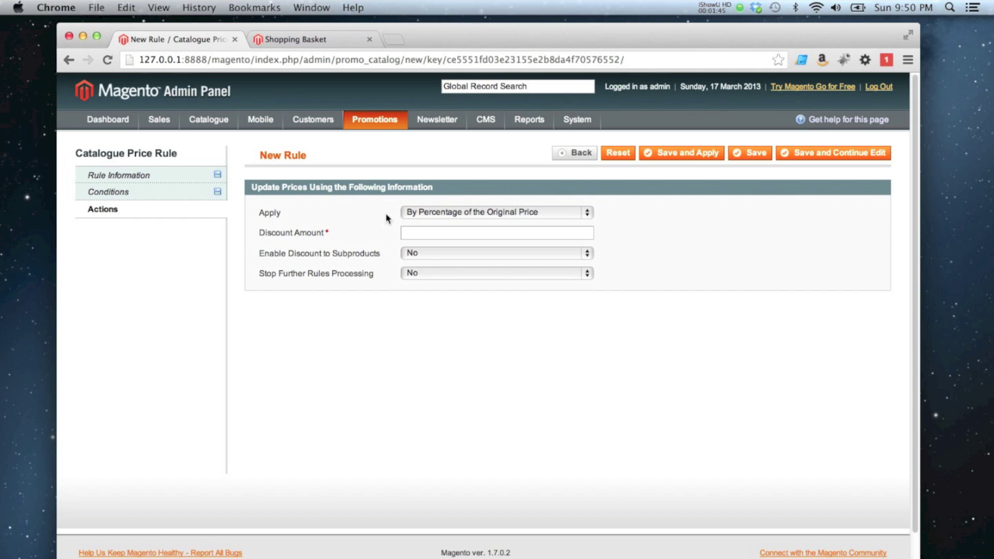
{"action": "left_click", "coordinate": [450, 232]}
{"action": "type", "text": "10"}
{"action": "key", "text": "Down"}
{"action": "key", "text": "Escape"}
- Leave Stop Further Rules Processing at No after reviewing the rule's main settings
{"action": "left_click", "coordinate": [419, 274]}
{"action": "left_click", "coordinate": [382, 277]}
{"action": "left_click", "coordinate": [151, 178]}
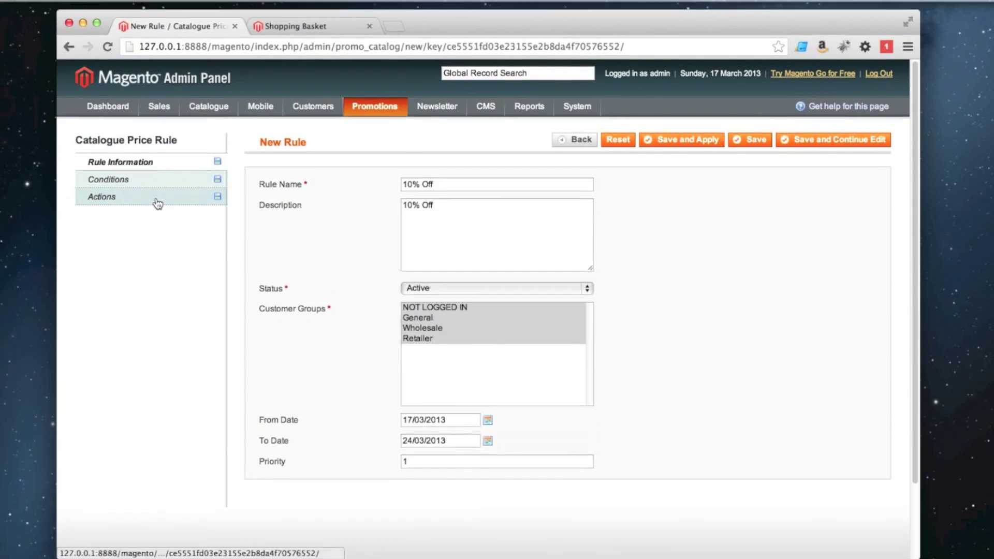
{"action": "left_click", "coordinate": [157, 153]}
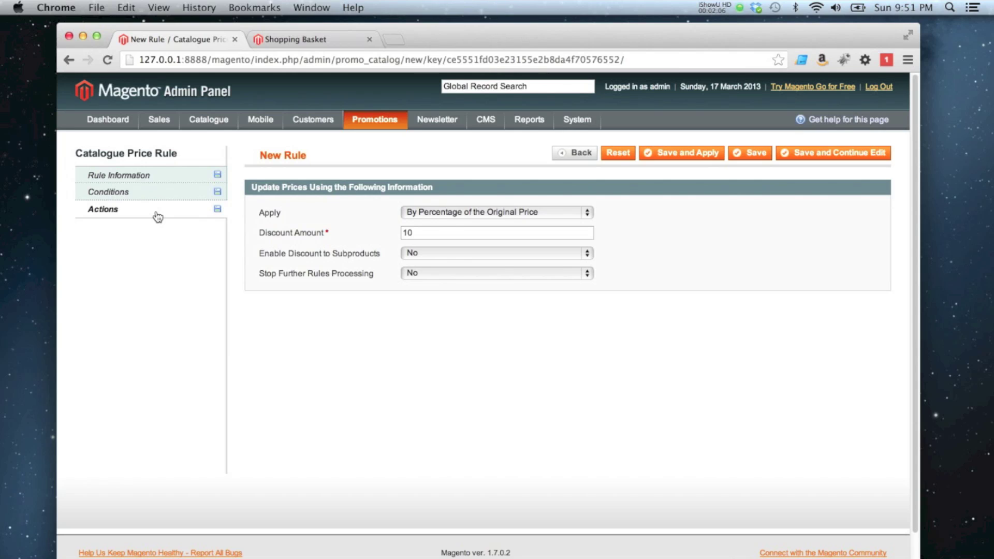
{"action": "left_click", "coordinate": [414, 273]}
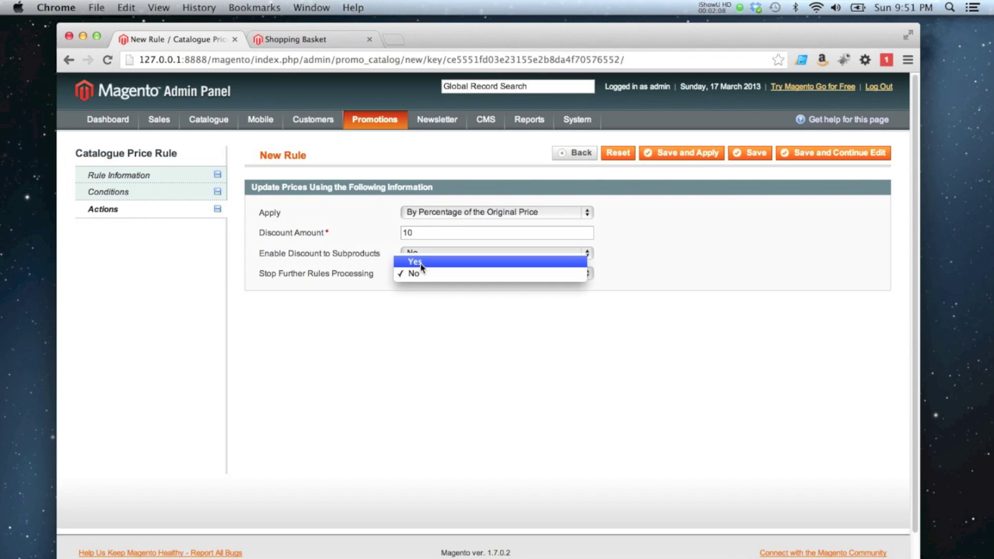
{"action": "left_click", "coordinate": [422, 263]}
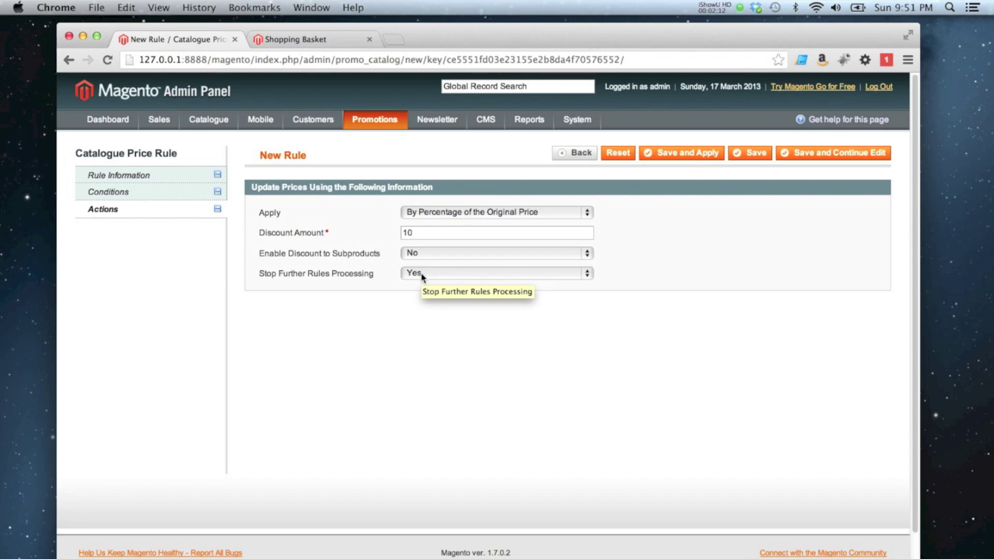
{"action": "left_click", "coordinate": [421, 271]}
{"action": "left_click", "coordinate": [418, 284]}
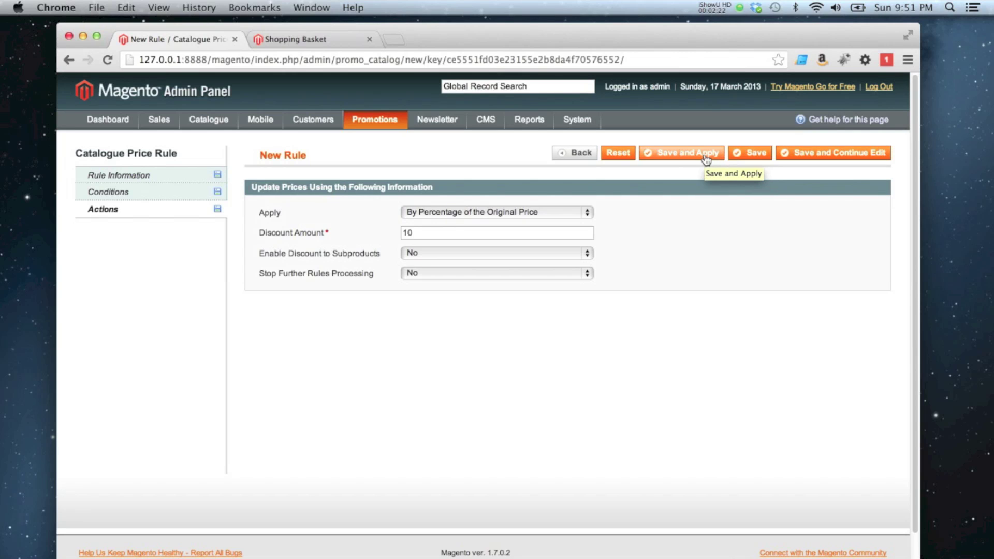
- Save the 10% Off rule and view the storefront Games category prices
{"action": "left_click", "coordinate": [758, 155]}
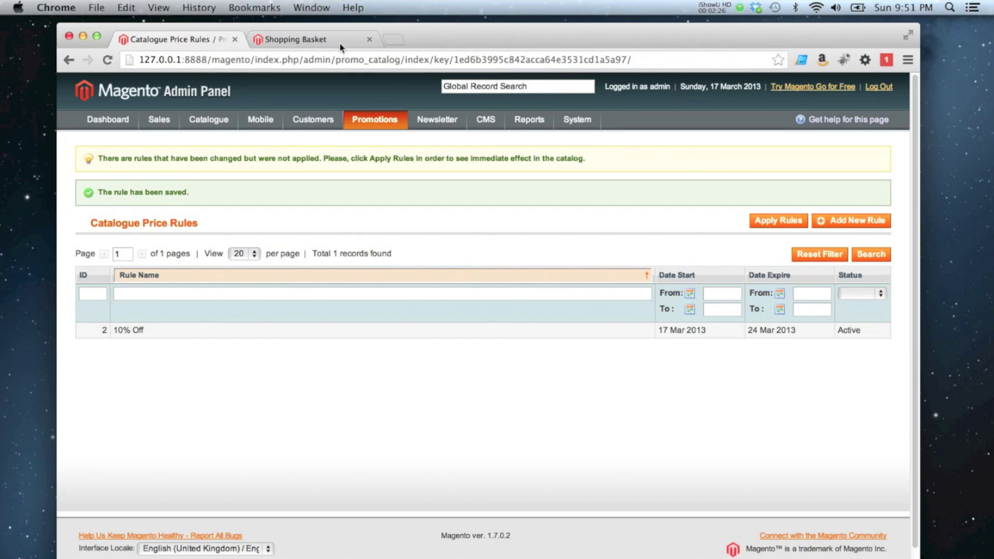
{"action": "left_click", "coordinate": [288, 38]}
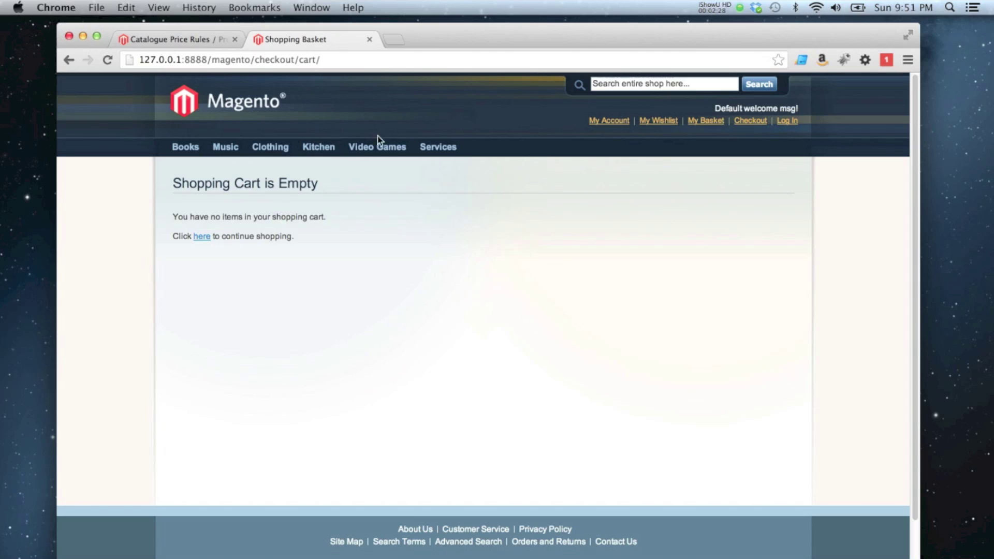
{"action": "mouse_move", "coordinate": [378, 147]}
{"action": "left_click", "coordinate": [382, 182]}
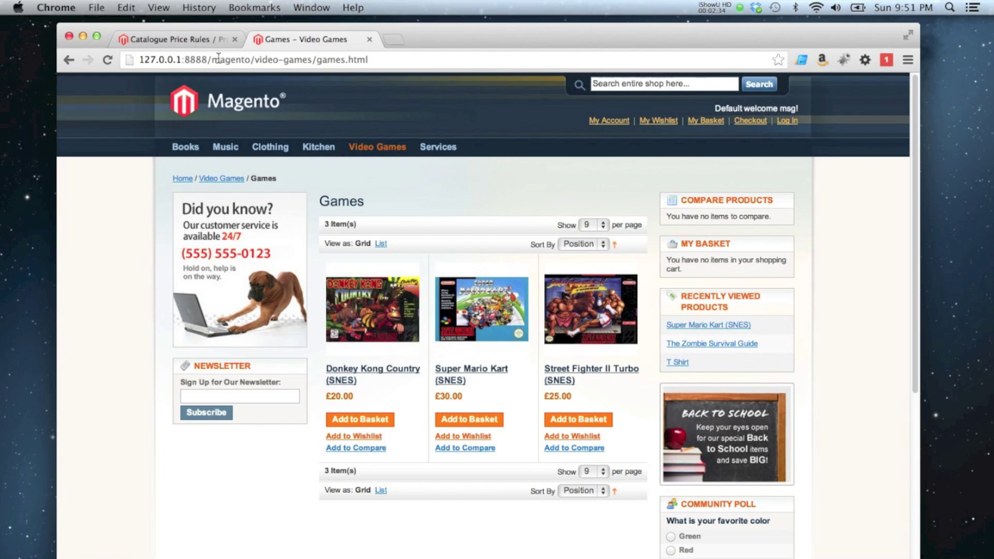
{"action": "left_click", "coordinate": [194, 40]}
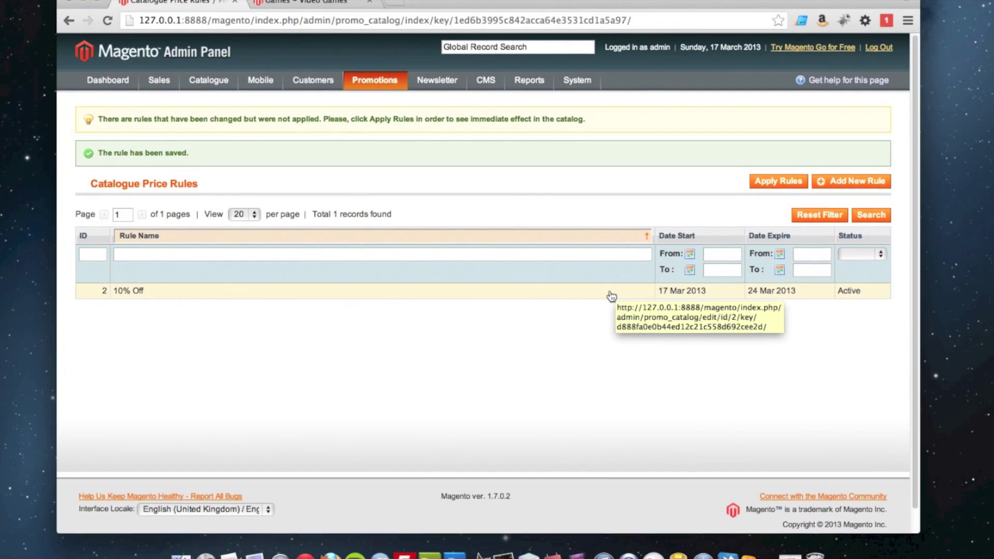
- Reopen the 10% Off rule and Save and Apply it to the catalogue
{"action": "left_click", "coordinate": [613, 334]}
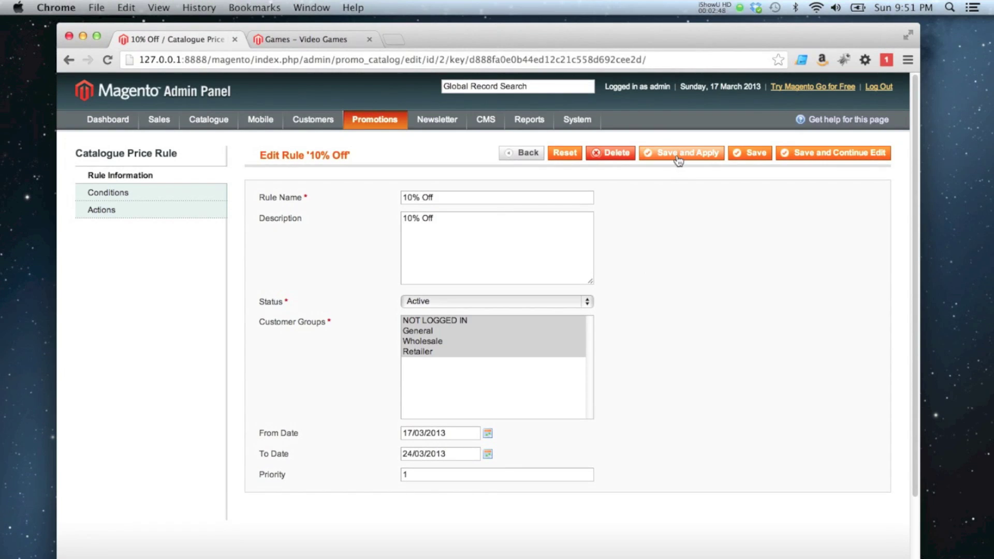
{"action": "left_click", "coordinate": [690, 160]}
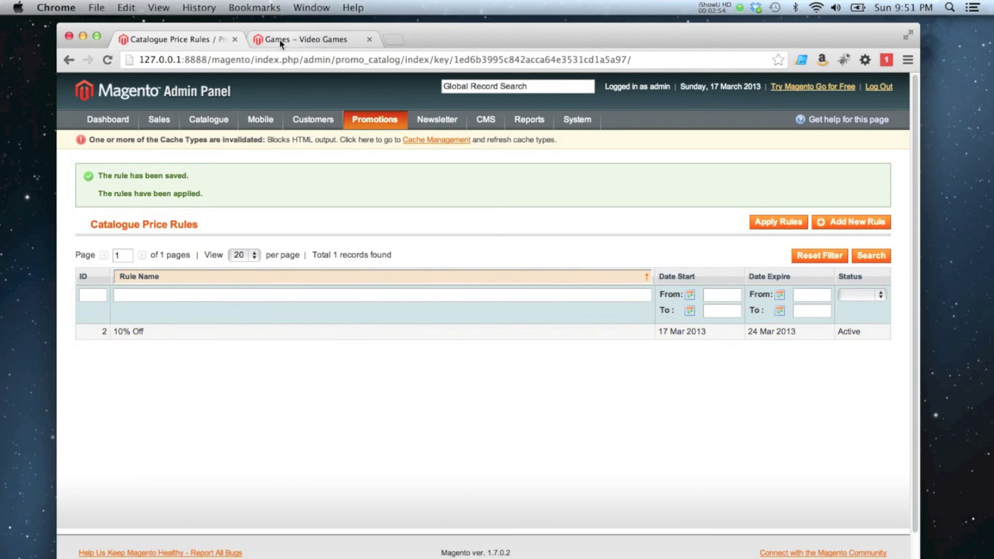
- Check the discounted Games prices and add Donkey Kong Country to the basket at £18.00
{"action": "left_click", "coordinate": [281, 43]}
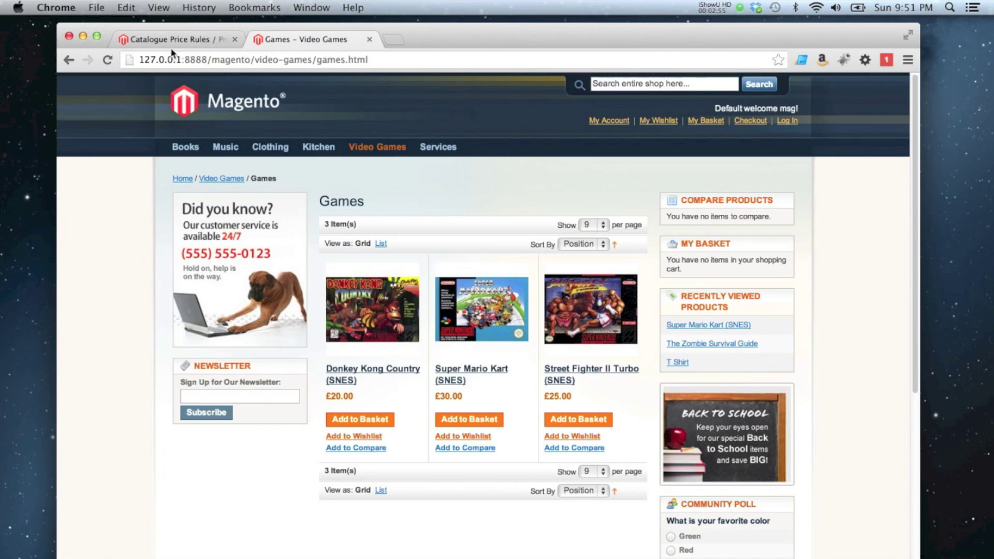
{"action": "left_click", "coordinate": [107, 61]}
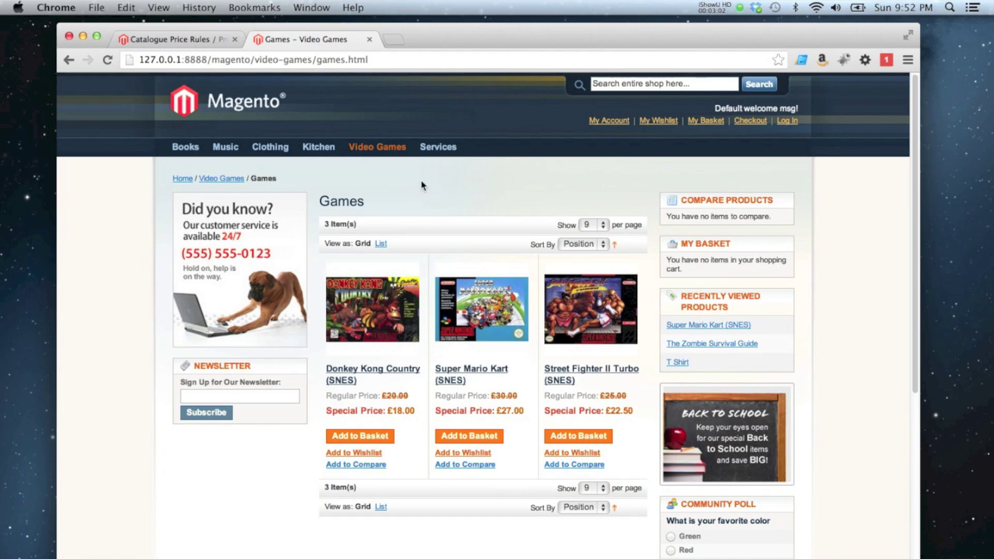
{"action": "mouse_move", "coordinate": [257, 154]}
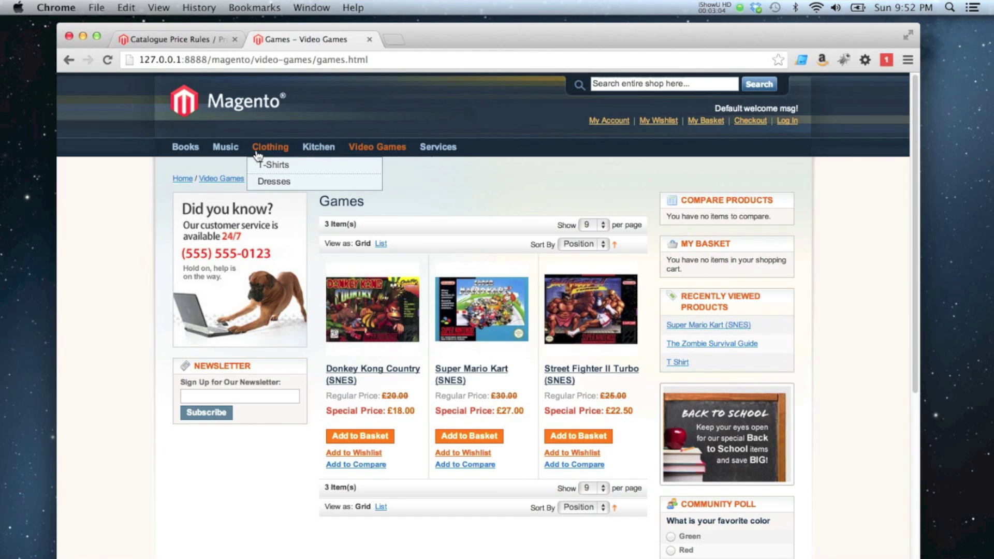
{"action": "left_click", "coordinate": [193, 164]}
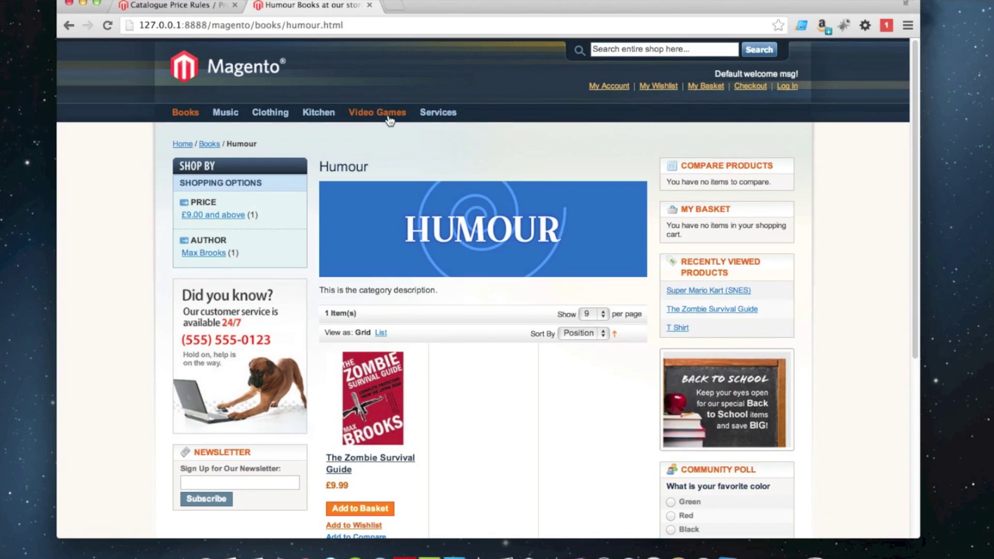
{"action": "mouse_move", "coordinate": [377, 86]}
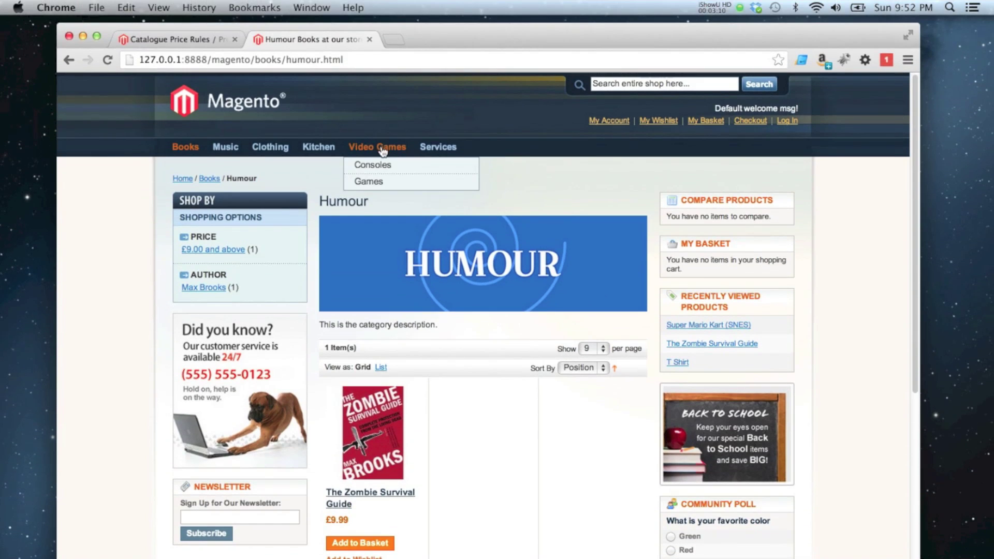
{"action": "left_click", "coordinate": [376, 124]}
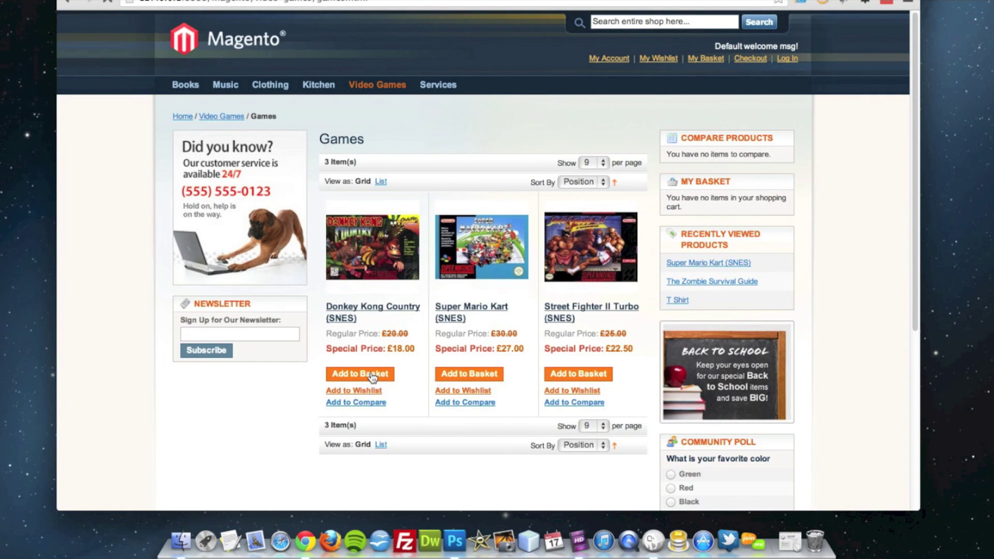
{"action": "left_click", "coordinate": [371, 375]}
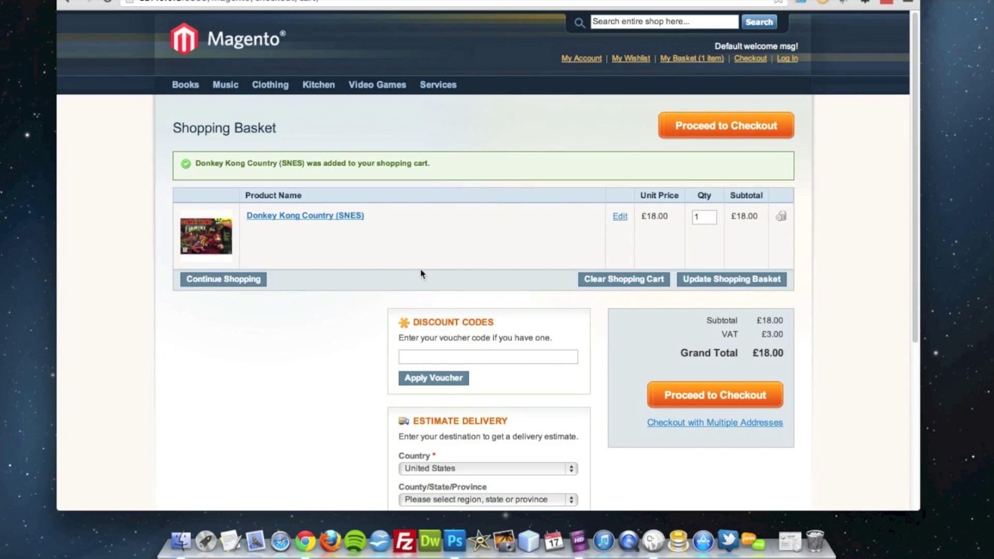